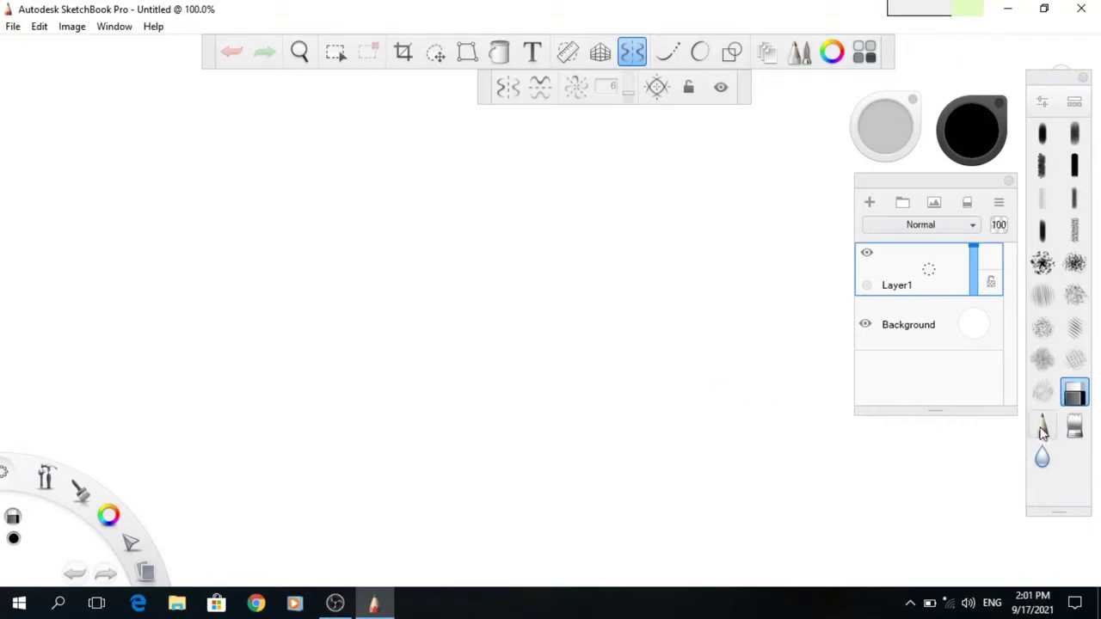
- Draw a few thick black freehand strokes across the middle of the blank canvas with the soft dark round brush
{"action": "left_click", "coordinate": [1043, 428]}
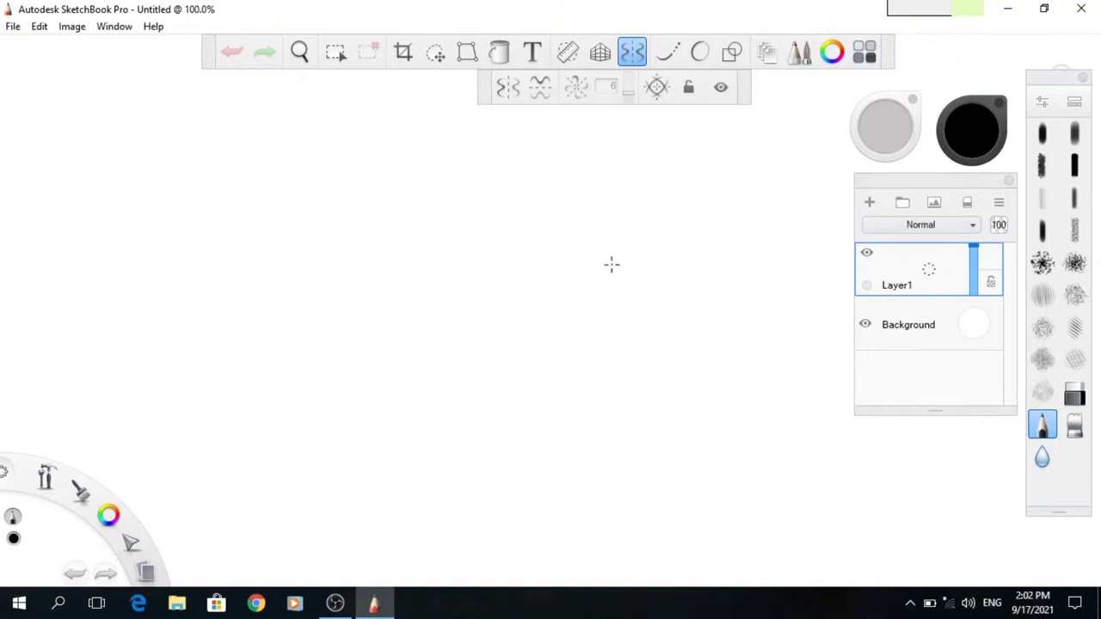
{"action": "left_click", "coordinate": [1042, 133]}
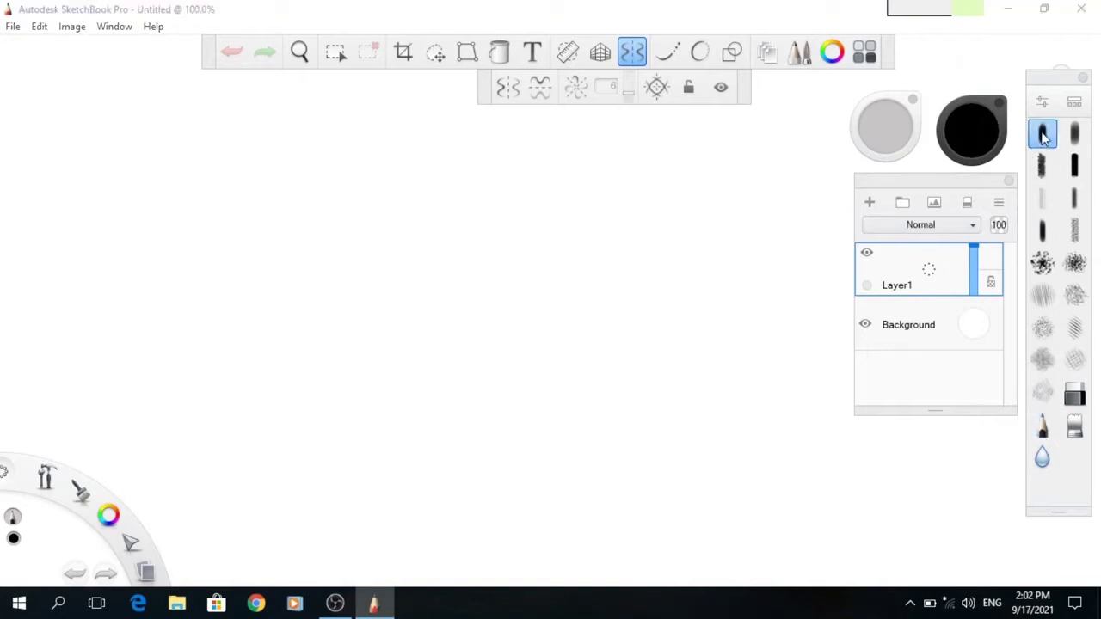
{"action": "mouse_move", "coordinate": [518, 261]}
{"action": "left_mouse_down"}
{"action": "mouse_move", "coordinate": [307, 212]}
{"action": "mouse_move", "coordinate": [297, 197]}
{"action": "mouse_move", "coordinate": [408, 336]}
{"action": "mouse_move", "coordinate": [426, 342]}
{"action": "mouse_move", "coordinate": [412, 280]}
{"action": "mouse_move", "coordinate": [537, 364]}
{"action": "mouse_move", "coordinate": [516, 402]}
{"action": "mouse_move", "coordinate": [539, 389]}
{"action": "mouse_move", "coordinate": [543, 303]}
{"action": "left_mouse_up"}
{"action": "left_click_drag", "start_coordinate": [600, 232], "coordinate": [623, 302]}
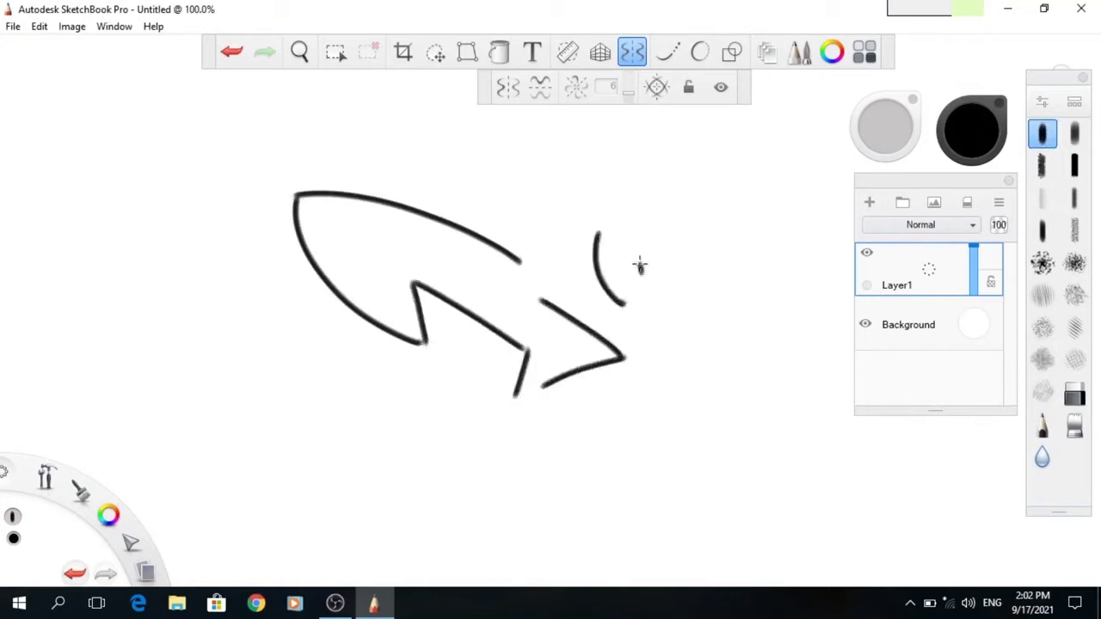
{"action": "left_click_drag", "start_coordinate": [640, 263], "coordinate": [642, 298]}
- Sketch several thin, light curved strokes with the Pencil around the lower-left side of the thick strokes
{"action": "left_click", "coordinate": [1043, 425]}
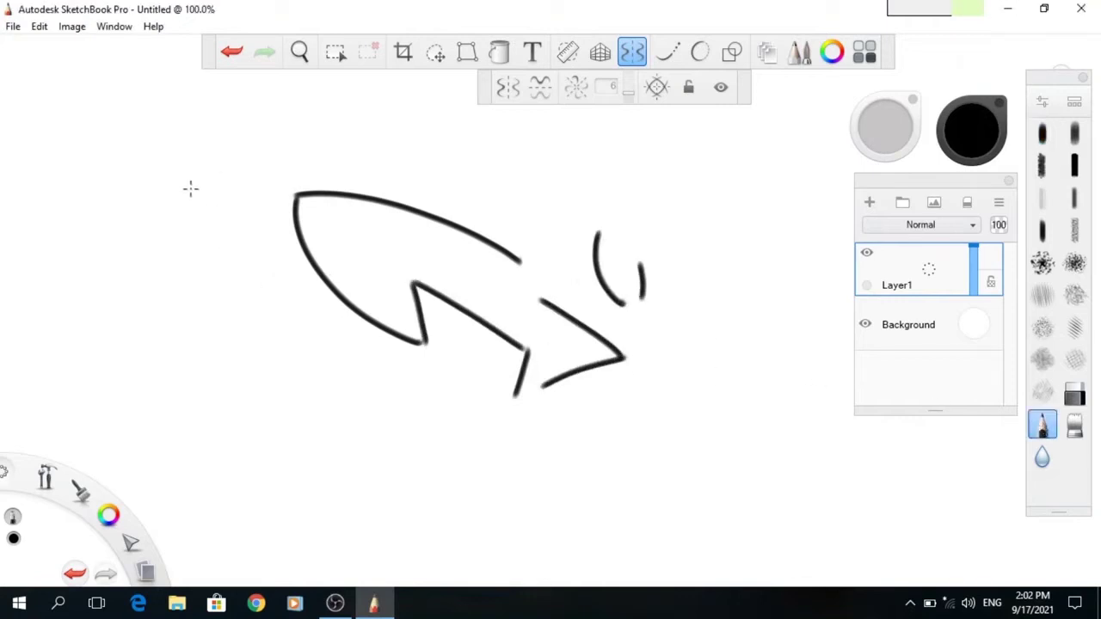
{"action": "mouse_move", "coordinate": [155, 184]}
{"action": "left_mouse_down"}
{"action": "mouse_move", "coordinate": [200, 248]}
{"action": "mouse_move", "coordinate": [112, 248]}
{"action": "mouse_move", "coordinate": [239, 379]}
{"action": "mouse_move", "coordinate": [274, 392]}
{"action": "left_mouse_up"}
{"action": "left_click_drag", "start_coordinate": [354, 414], "coordinate": [332, 421]}
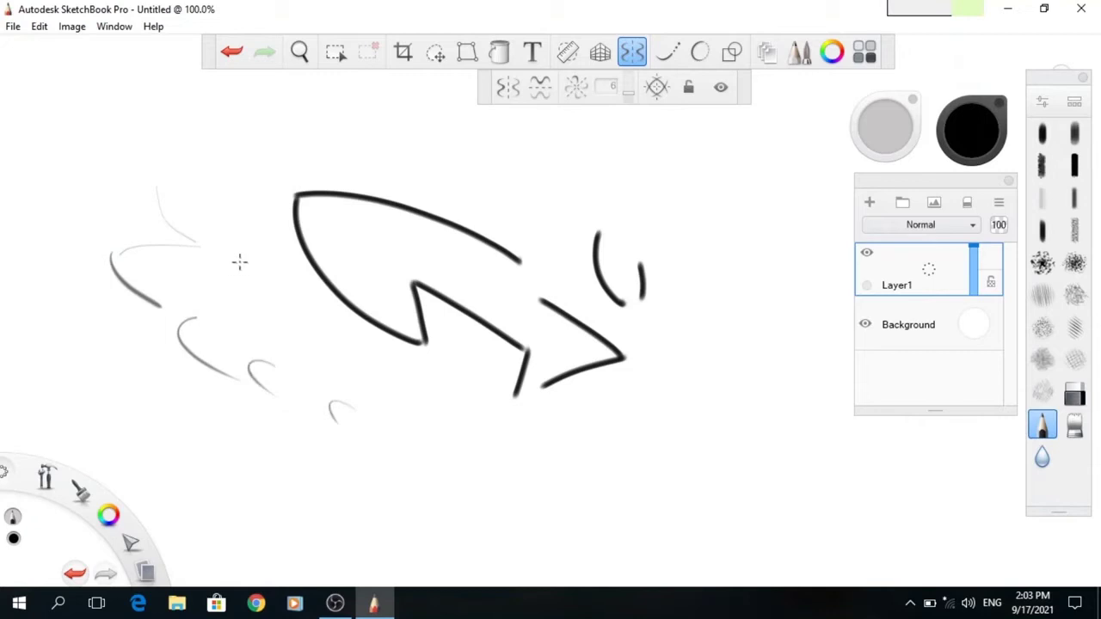
{"action": "mouse_move", "coordinate": [241, 258]}
{"action": "left_mouse_down"}
{"action": "mouse_move", "coordinate": [253, 296]}
{"action": "mouse_move", "coordinate": [237, 338]}
{"action": "mouse_move", "coordinate": [247, 351]}
{"action": "mouse_move", "coordinate": [305, 363]}
{"action": "mouse_move", "coordinate": [296, 422]}
{"action": "left_mouse_up"}
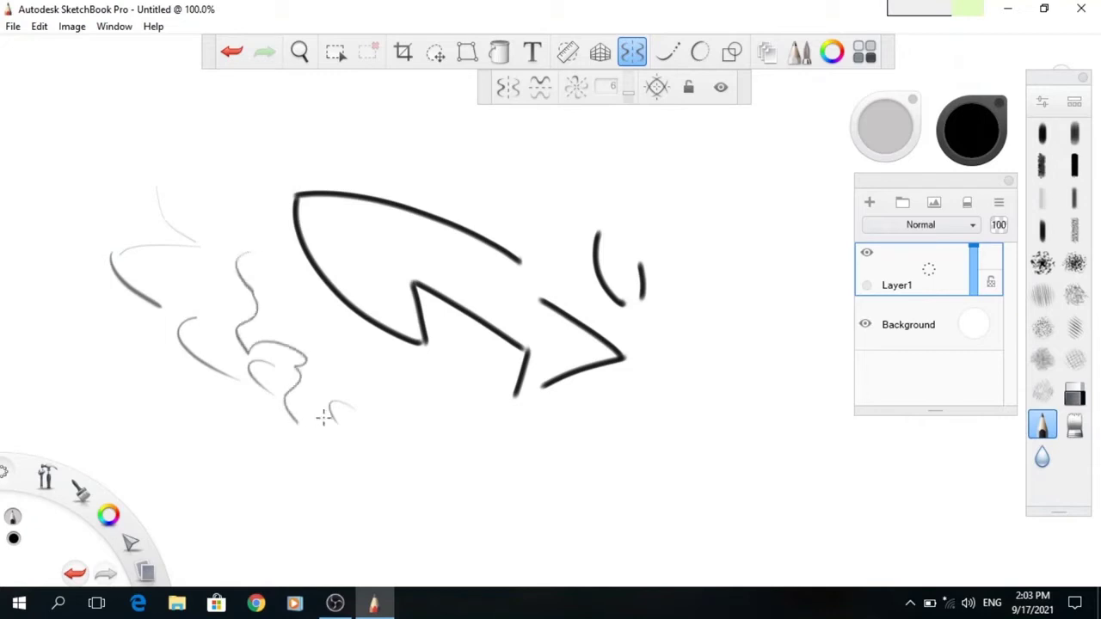
{"action": "left_click_drag", "start_coordinate": [381, 391], "coordinate": [399, 427]}
- Open the Weights Lifter animation from the Animation folder, discarding the changes to the untitled sketch
{"action": "left_click", "coordinate": [13, 26]}
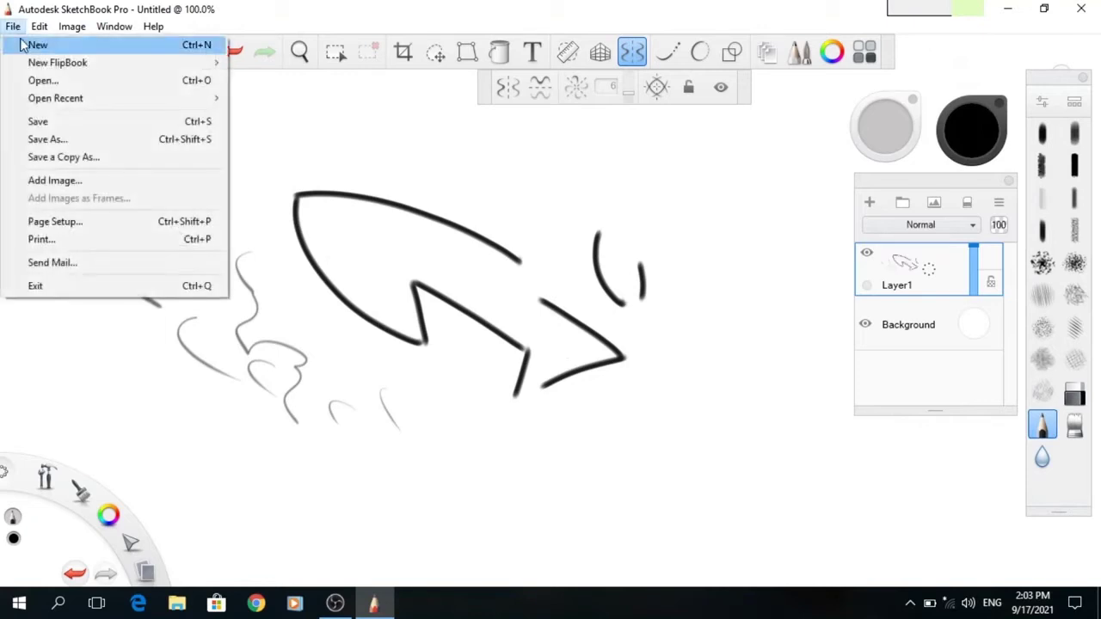
{"action": "left_click", "coordinate": [42, 81]}
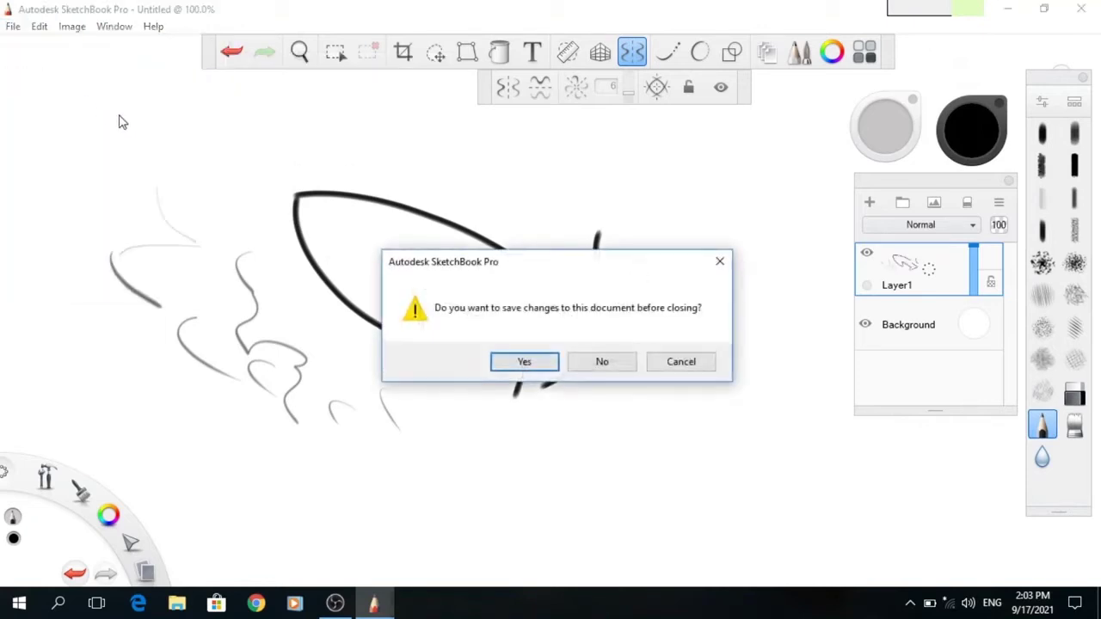
{"action": "left_click", "coordinate": [590, 365]}
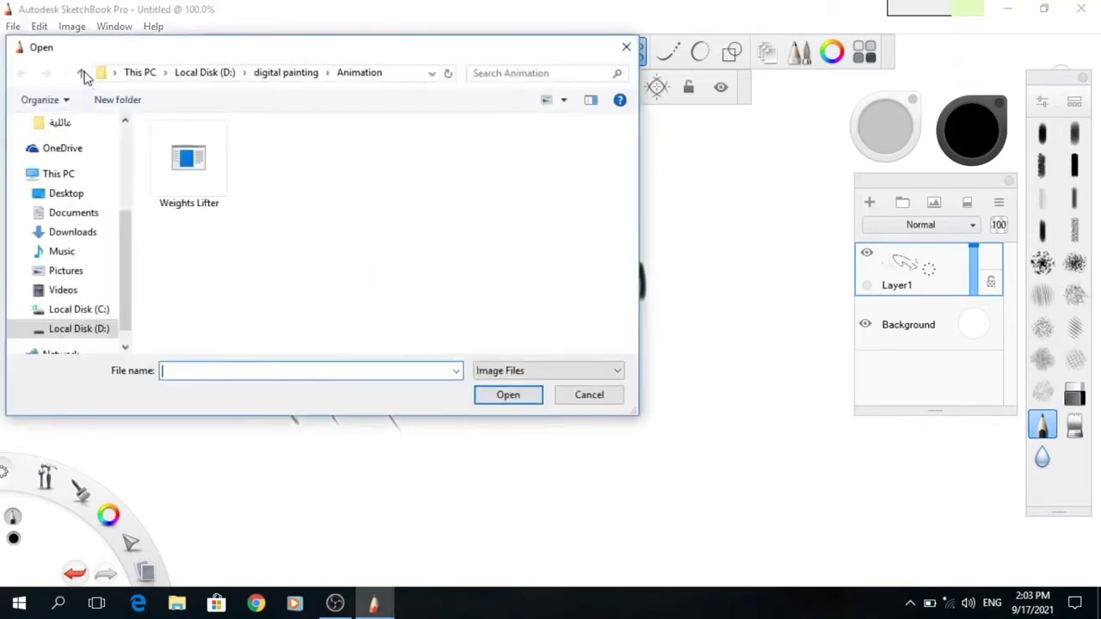
{"action": "left_click", "coordinate": [186, 165]}
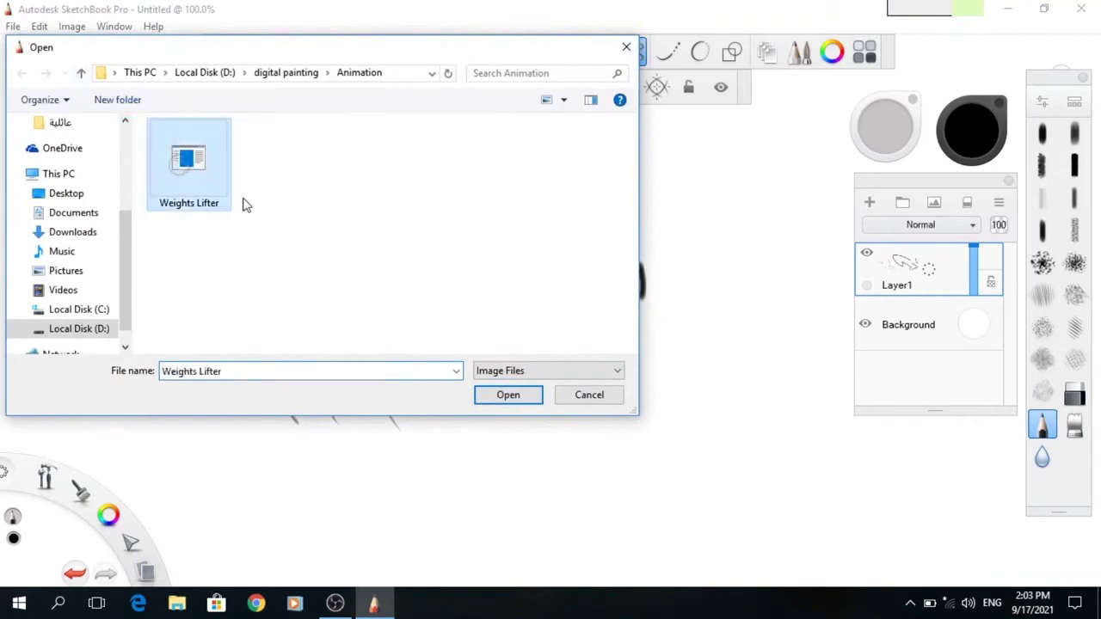
{"action": "left_click", "coordinate": [506, 396]}
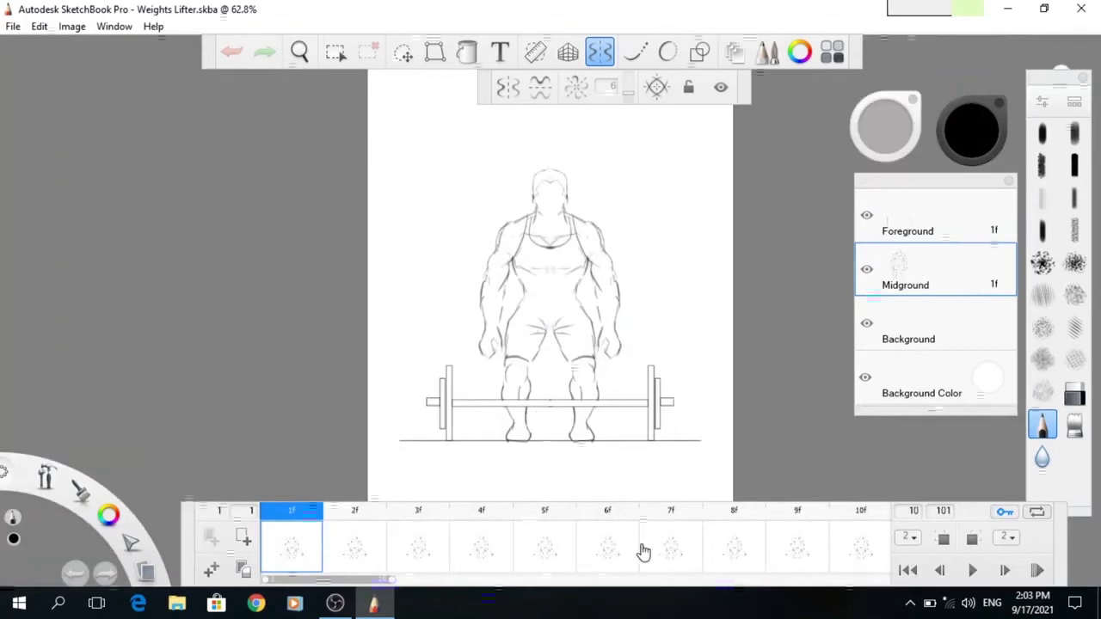
- Extend the visible timeline range to frames 1–39, play the weightlifter animation and stop it
{"action": "left_click_drag", "start_coordinate": [394, 580], "coordinate": [548, 596]}
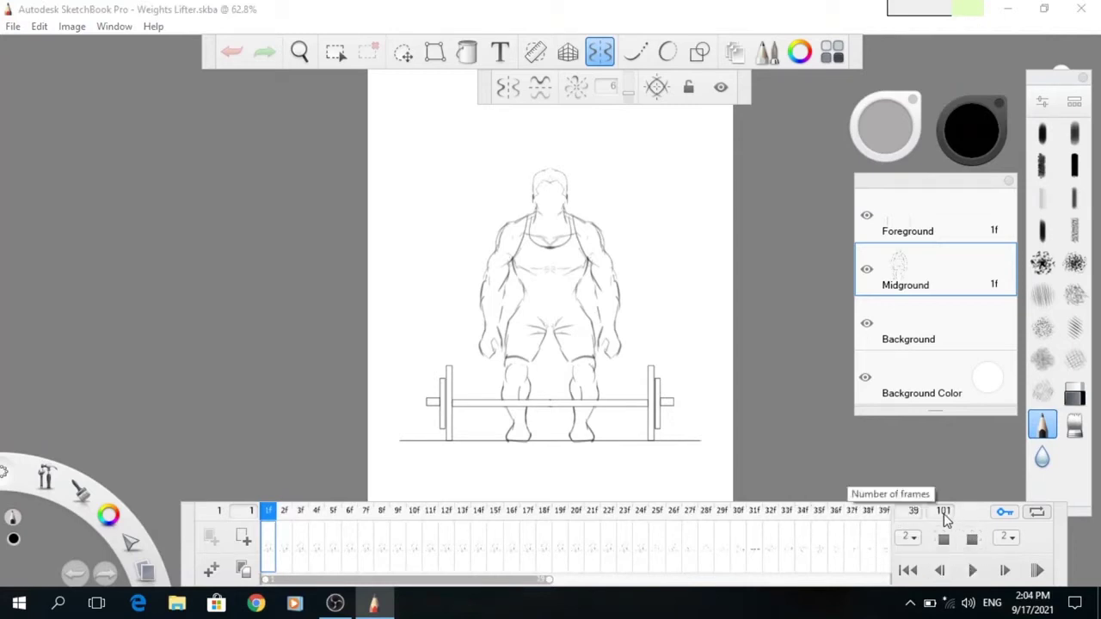
{"action": "left_click", "coordinate": [972, 570]}
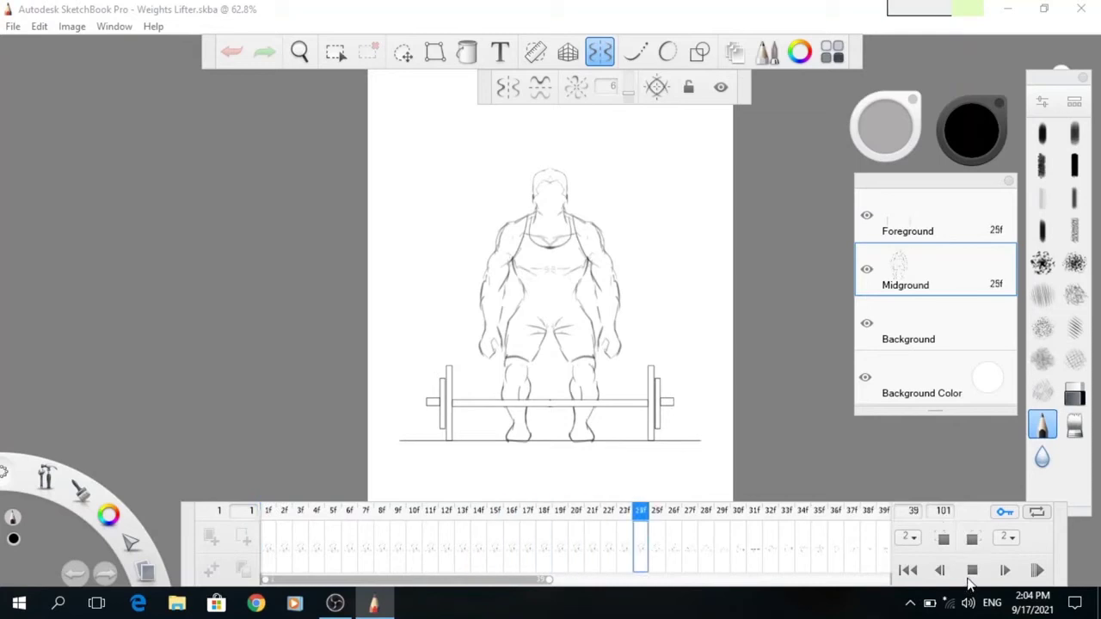
{"action": "left_click", "coordinate": [972, 571]}
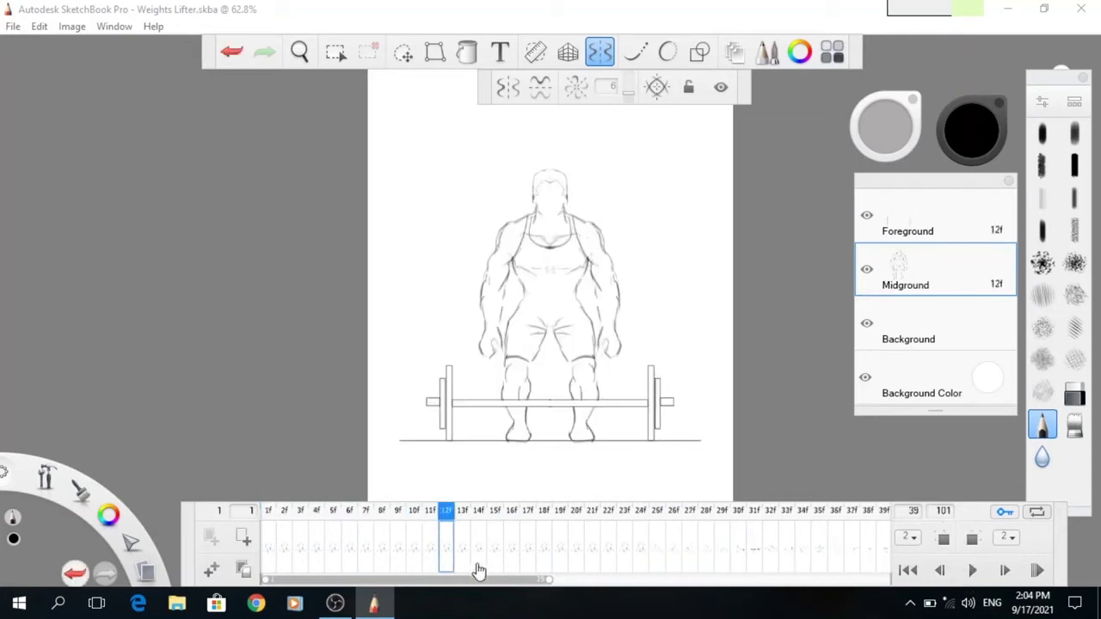
- Play the lifting part of the animation with the timeline range shifted to frames 28–66, and again at frames 40–78
{"action": "left_click_drag", "start_coordinate": [474, 582], "coordinate": [631, 590]}
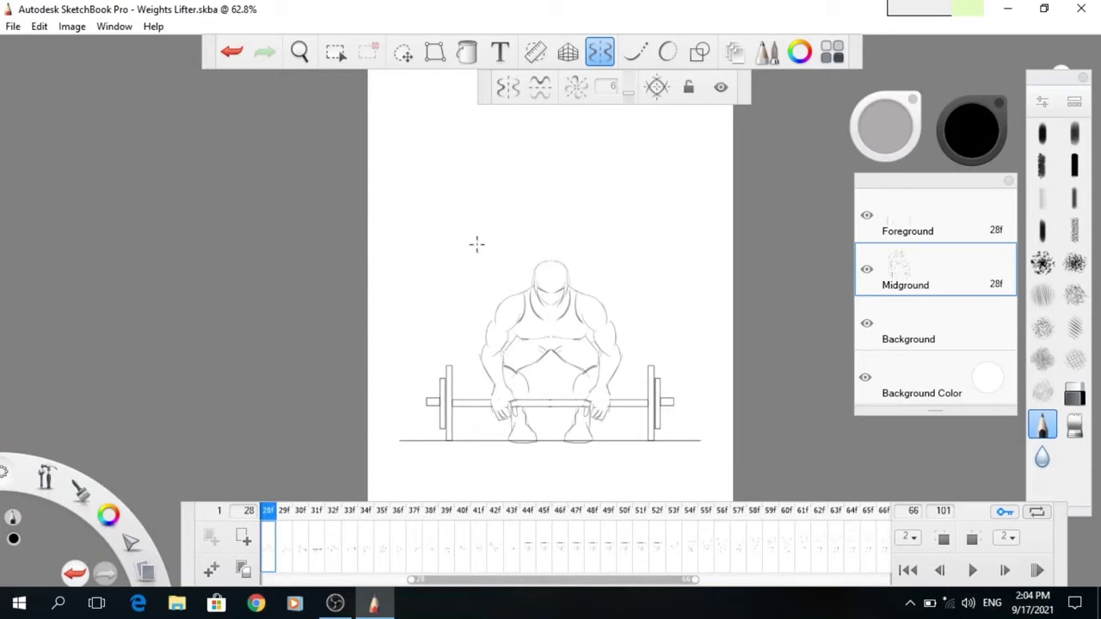
{"action": "left_click", "coordinate": [968, 572]}
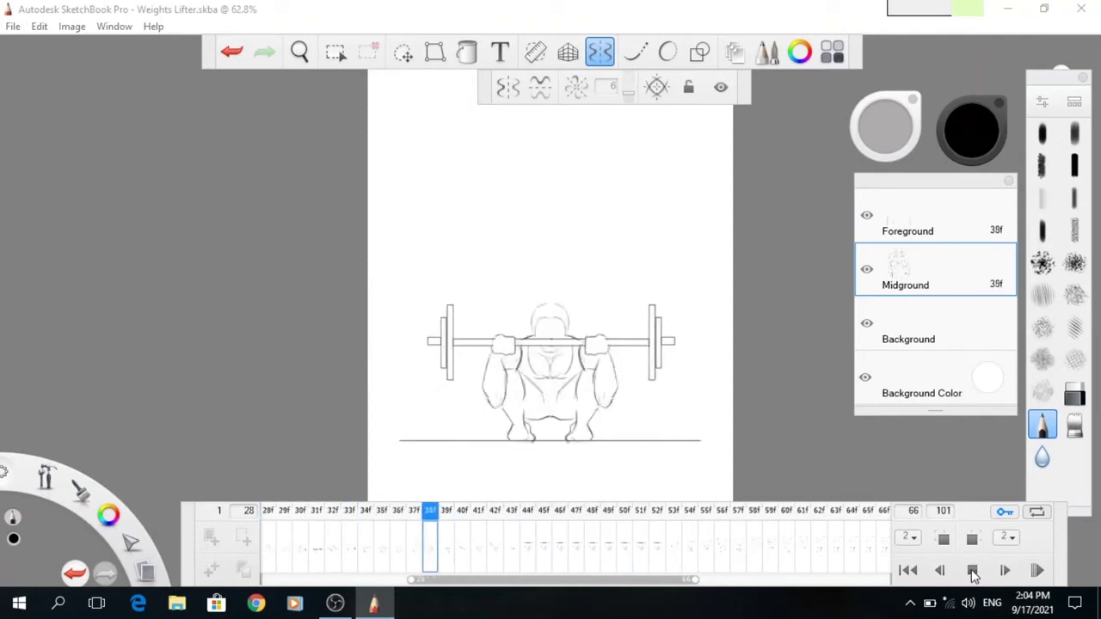
{"action": "left_click", "coordinate": [972, 572]}
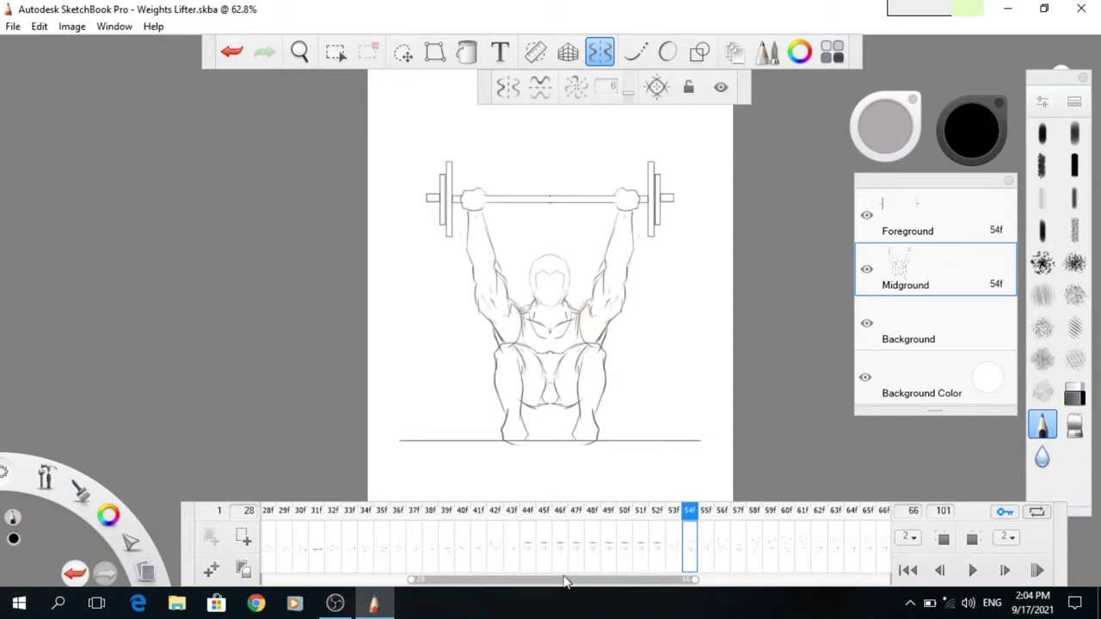
{"action": "left_click_drag", "start_coordinate": [559, 585], "coordinate": [641, 592]}
{"action": "left_click", "coordinate": [970, 572]}
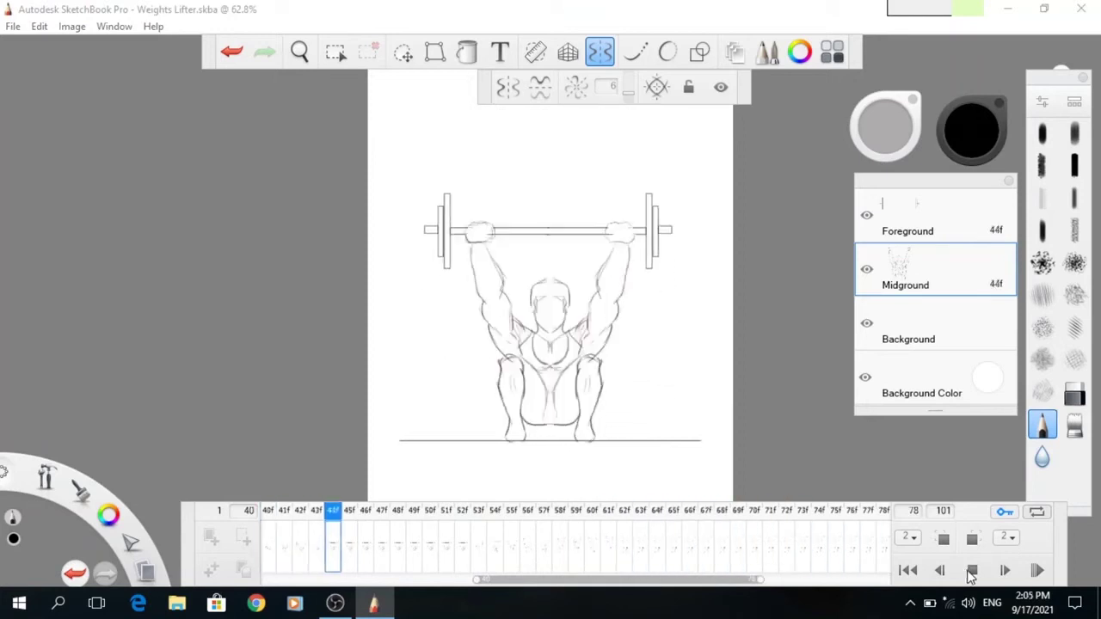
{"action": "left_click", "coordinate": [972, 572]}
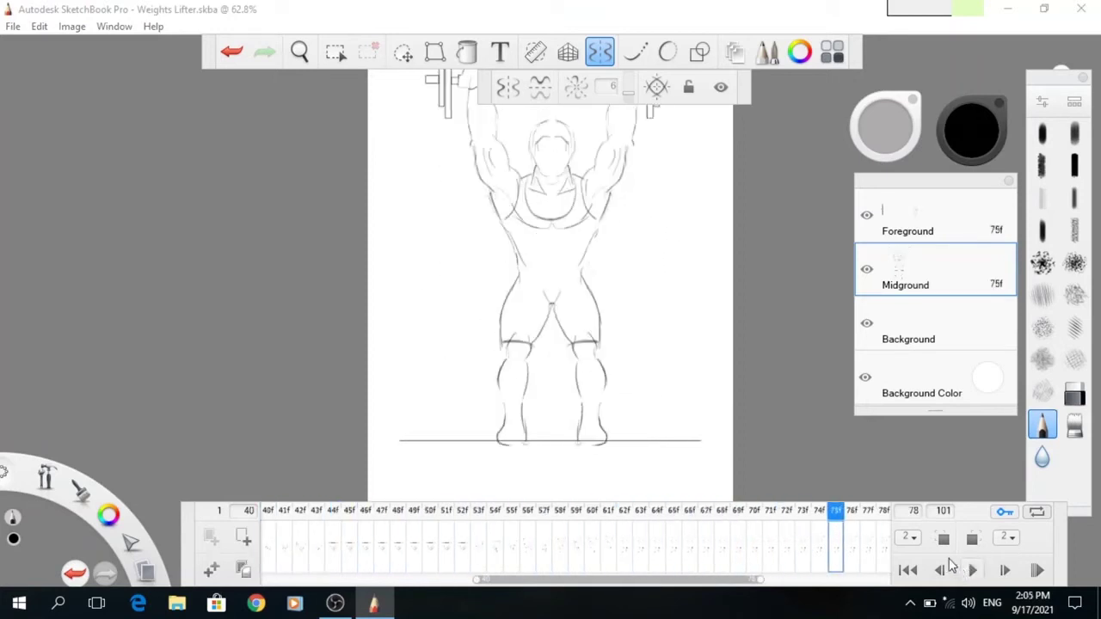
- Open the Lake and Plam 1.psd painting, discarding the changes to the weightlifter animation
{"action": "left_click", "coordinate": [12, 27]}
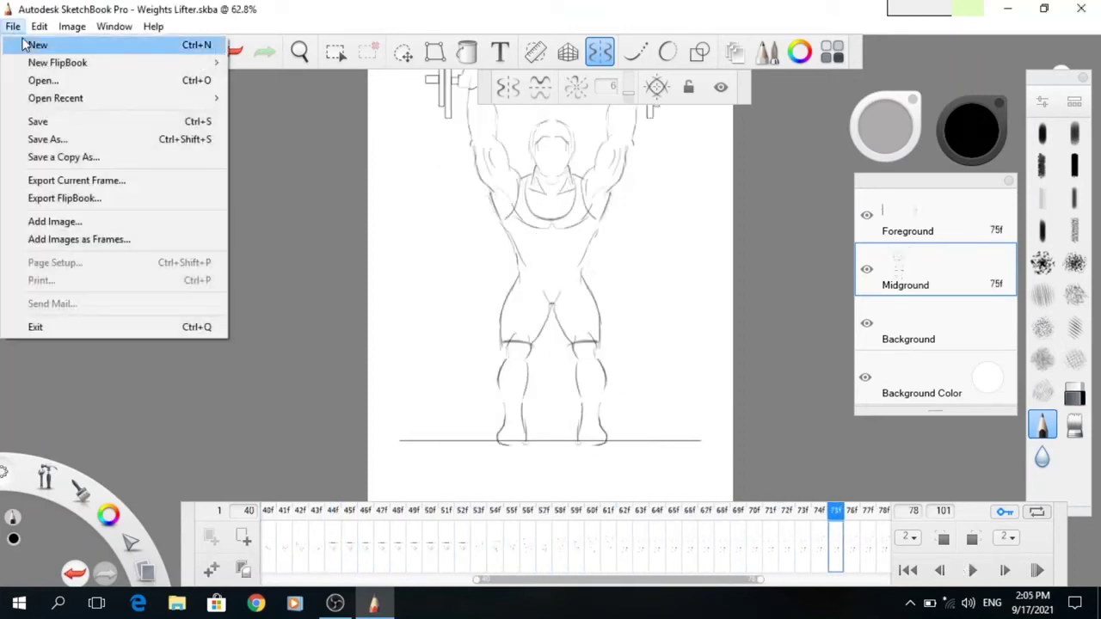
{"action": "left_click", "coordinate": [38, 79]}
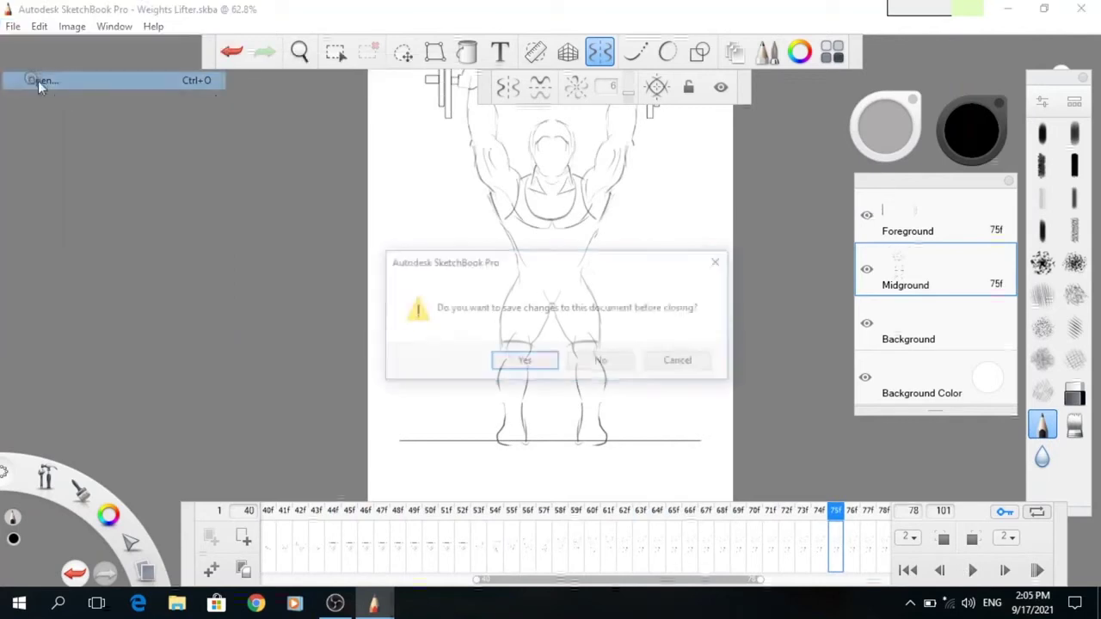
{"action": "left_click", "coordinate": [602, 362]}
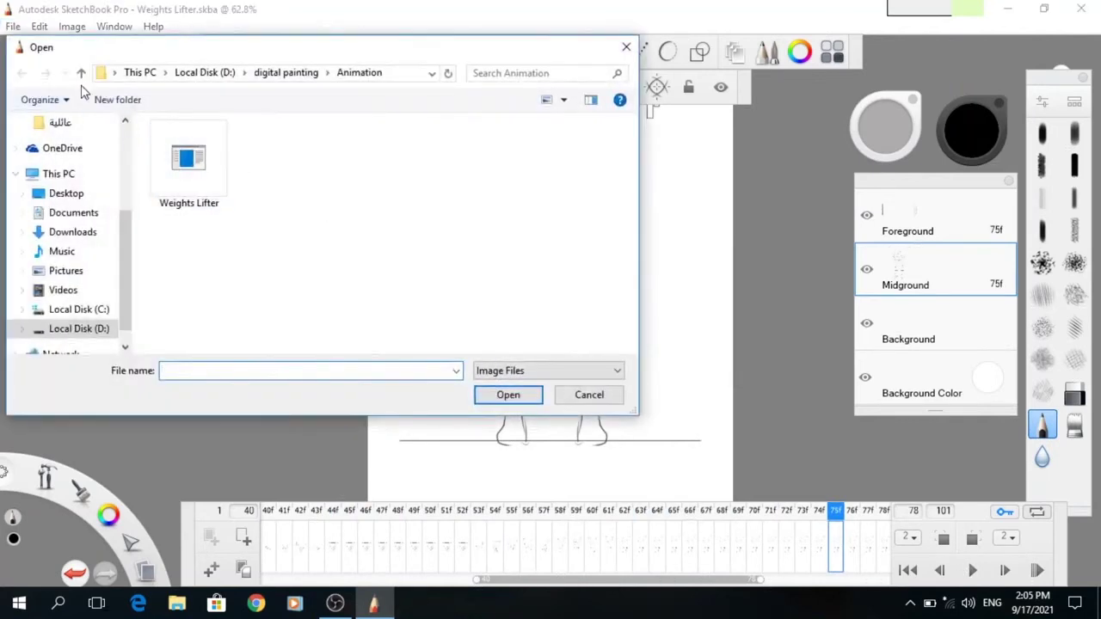
{"action": "double_click", "coordinate": [189, 163]}
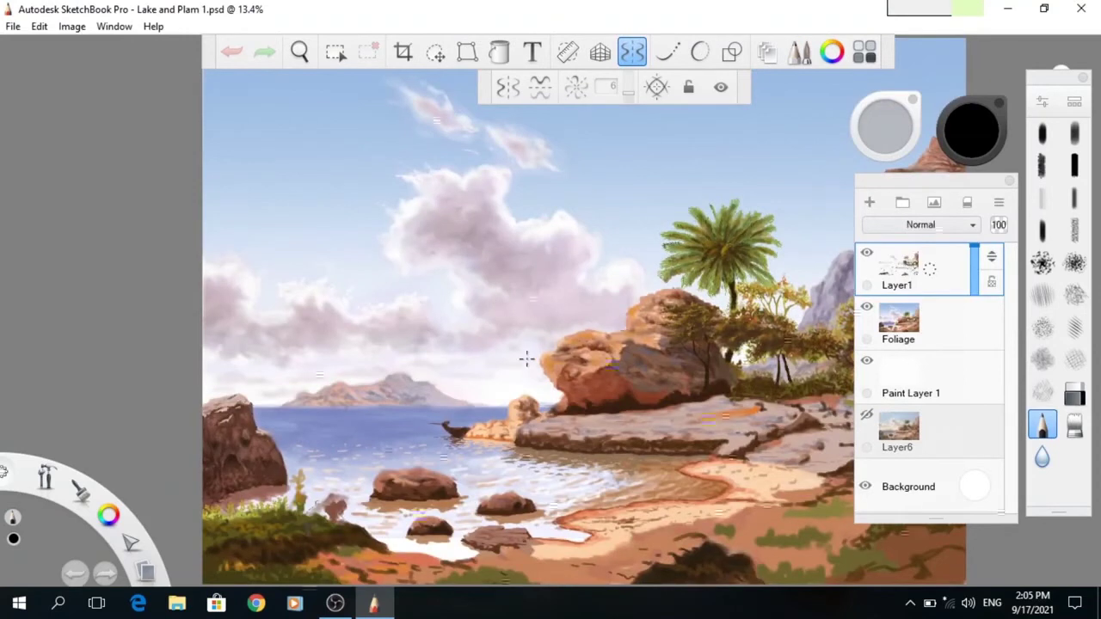
- Move the layer editor clear of the painting, hide Layer1, Foliage and Paint Layer 1, and make Layer6 visible
{"action": "left_click_drag", "start_coordinate": [899, 186], "coordinate": [49, 108]}
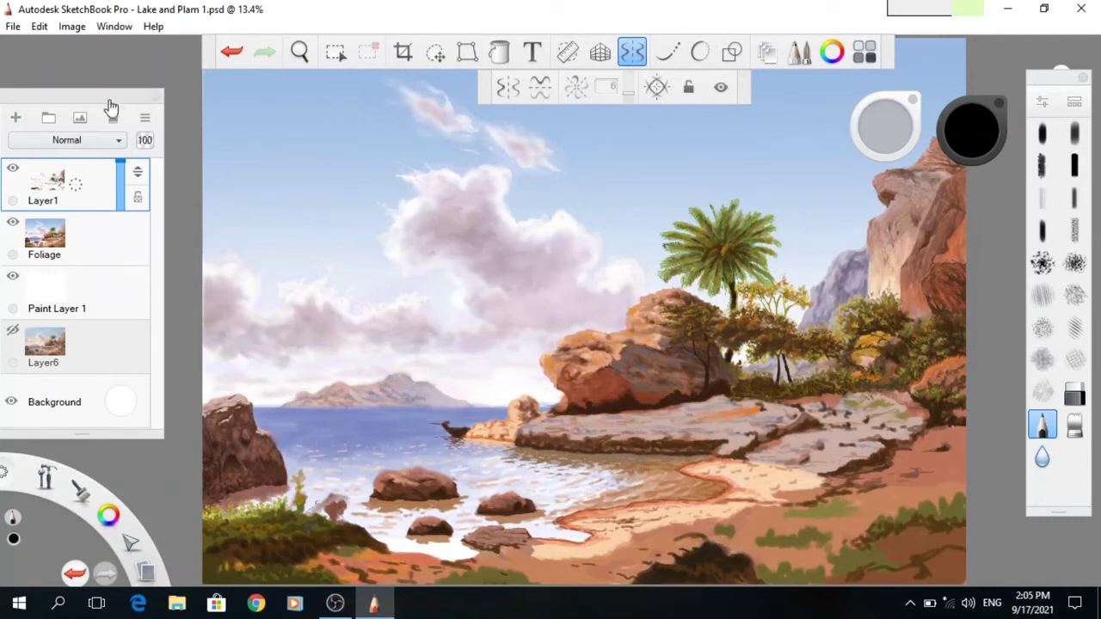
{"action": "left_click_drag", "start_coordinate": [111, 101], "coordinate": [137, 97]}
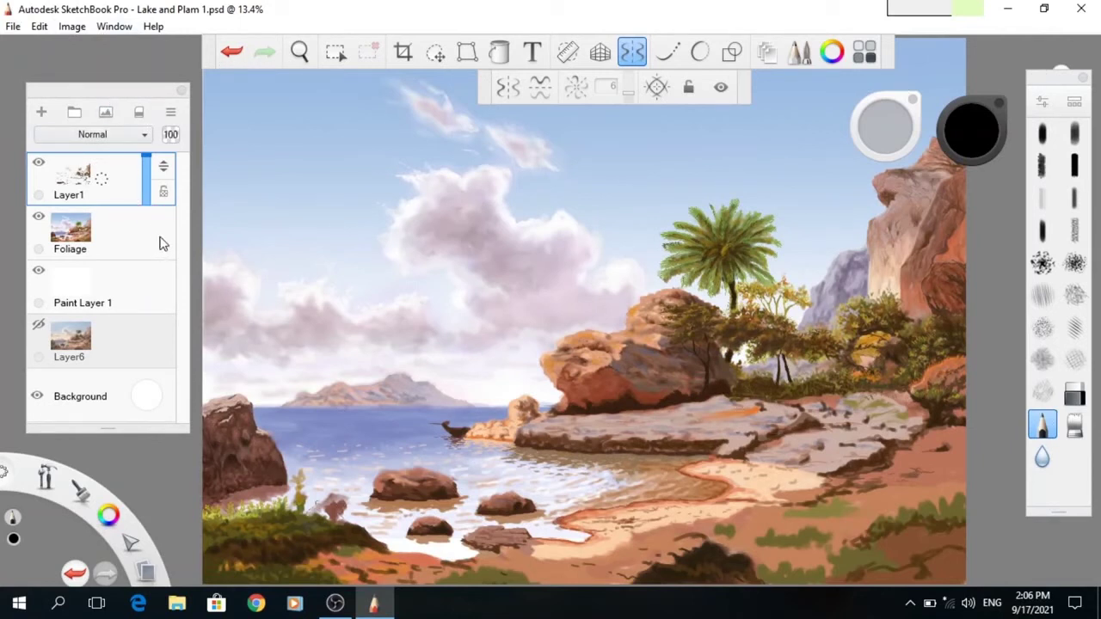
{"action": "left_click", "coordinate": [38, 162]}
{"action": "left_click", "coordinate": [38, 218]}
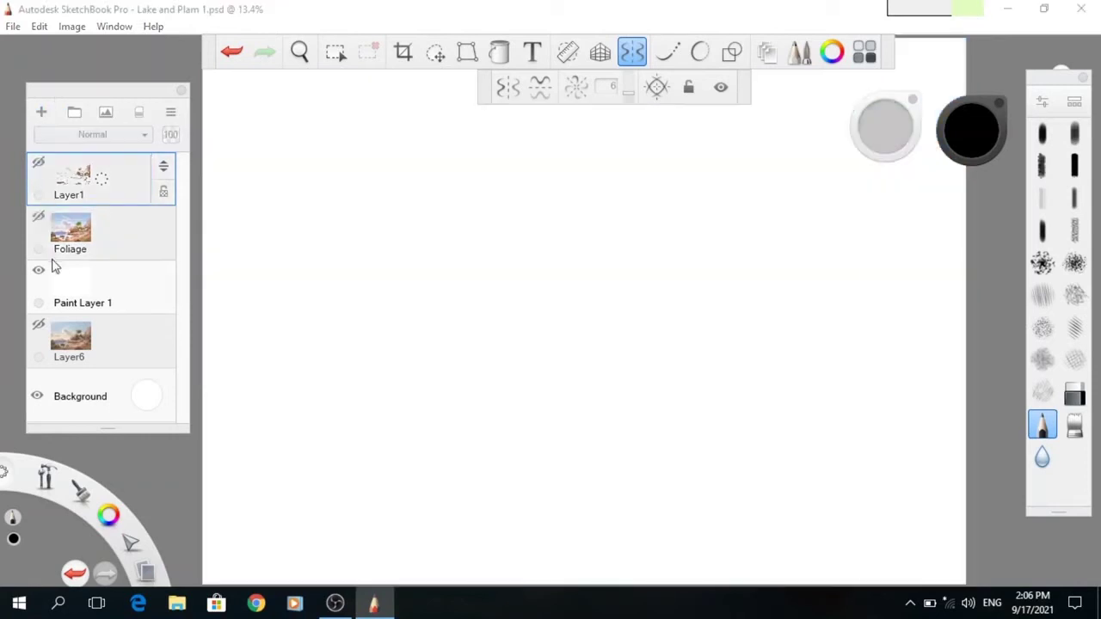
{"action": "left_click", "coordinate": [38, 271]}
{"action": "left_click", "coordinate": [38, 327]}
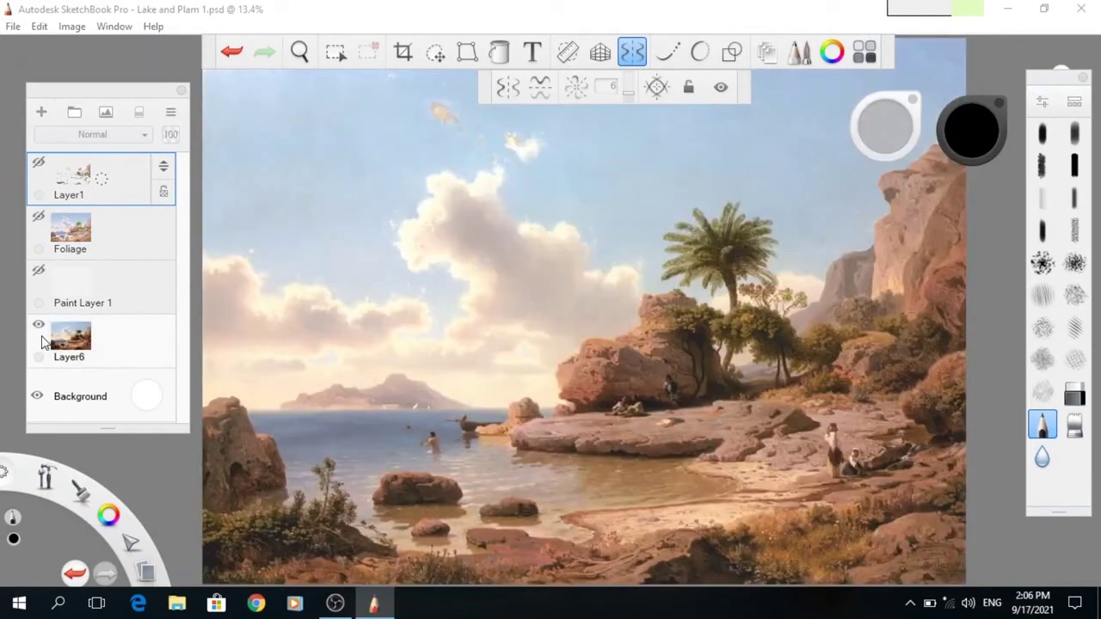
{"action": "left_click", "coordinate": [37, 327]}
{"action": "left_click", "coordinate": [38, 327]}
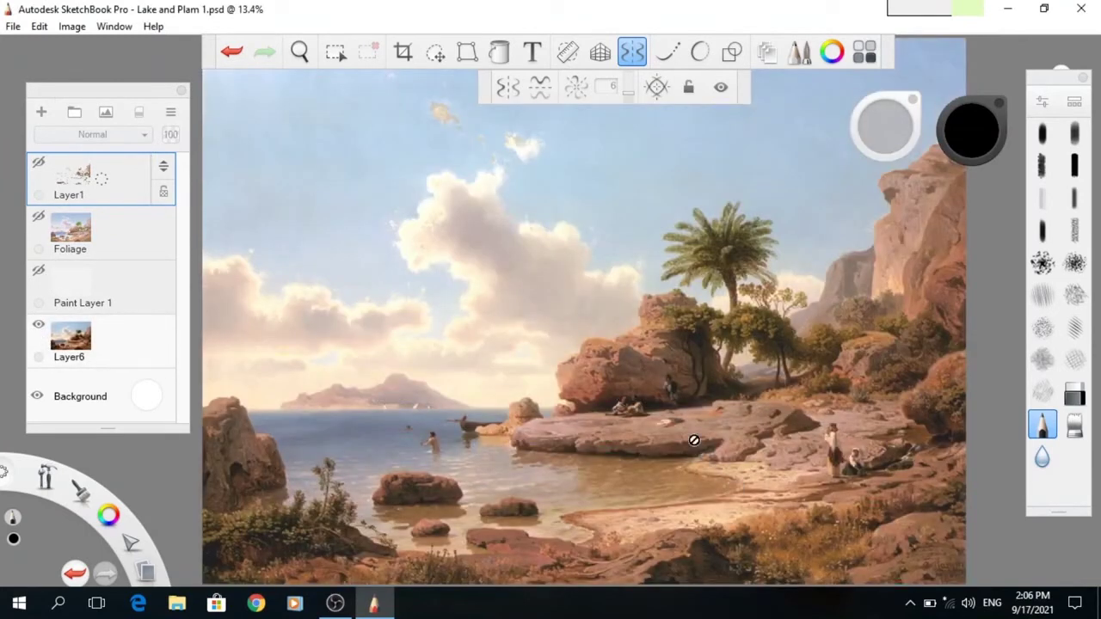
- Make Paint Layer 1, Foliage and Layer1 visible again
{"action": "left_click", "coordinate": [39, 272]}
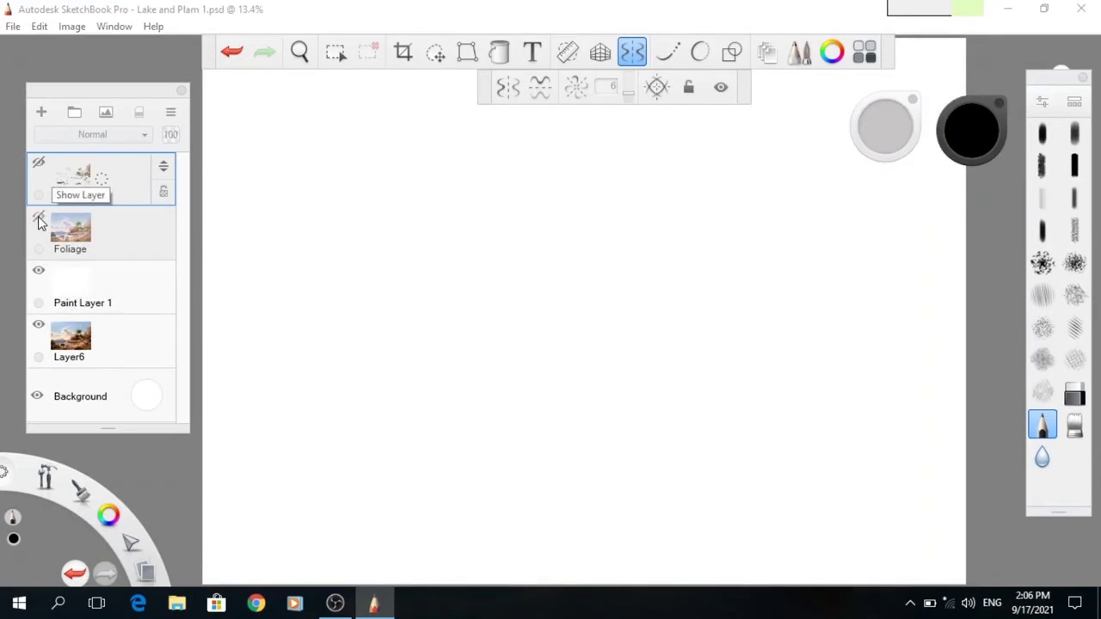
{"action": "left_click", "coordinate": [39, 222]}
{"action": "left_click", "coordinate": [37, 163]}
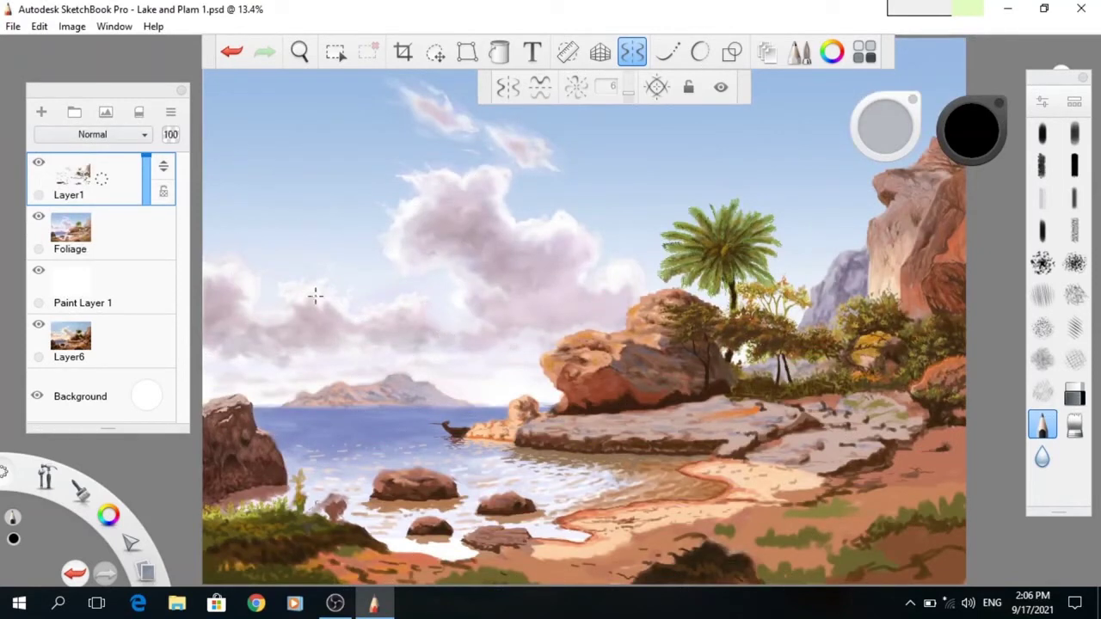
- Play the Weights Lifter video from the desktop in VLC media player, close it and return to the SketchBook painting
{"action": "left_click", "coordinate": [1007, 10]}
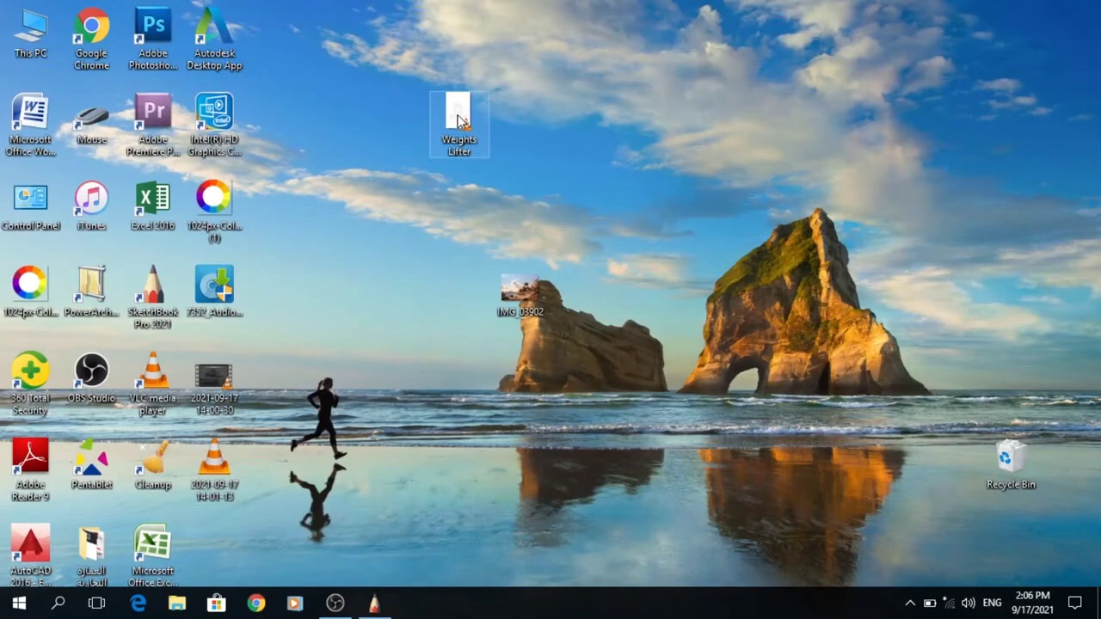
{"action": "double_click", "coordinate": [478, 155]}
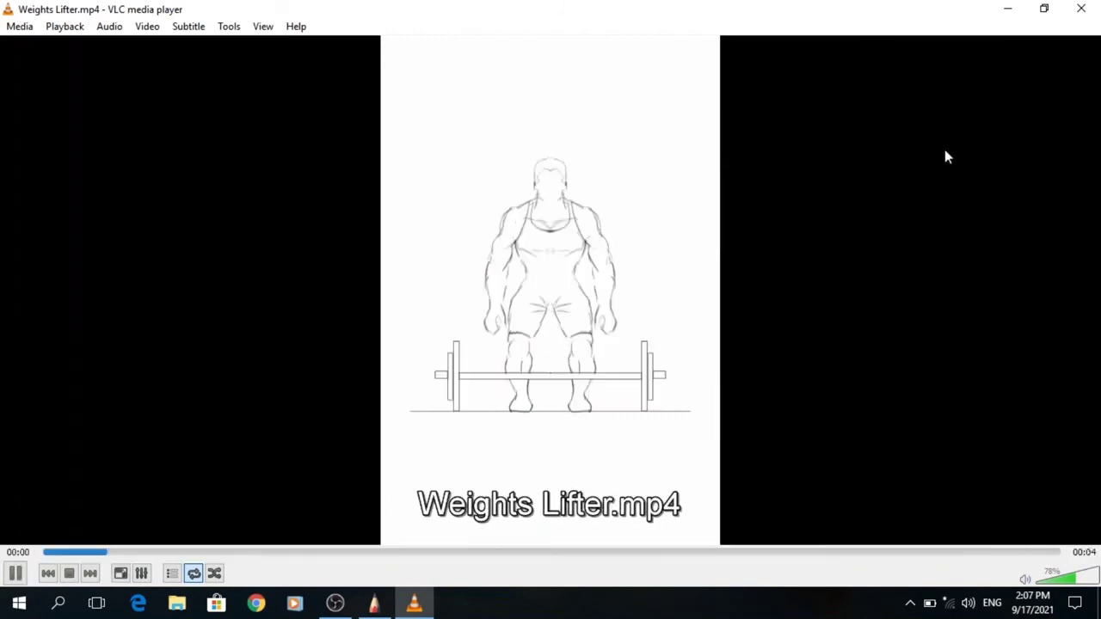
{"action": "left_click", "coordinate": [1080, 9]}
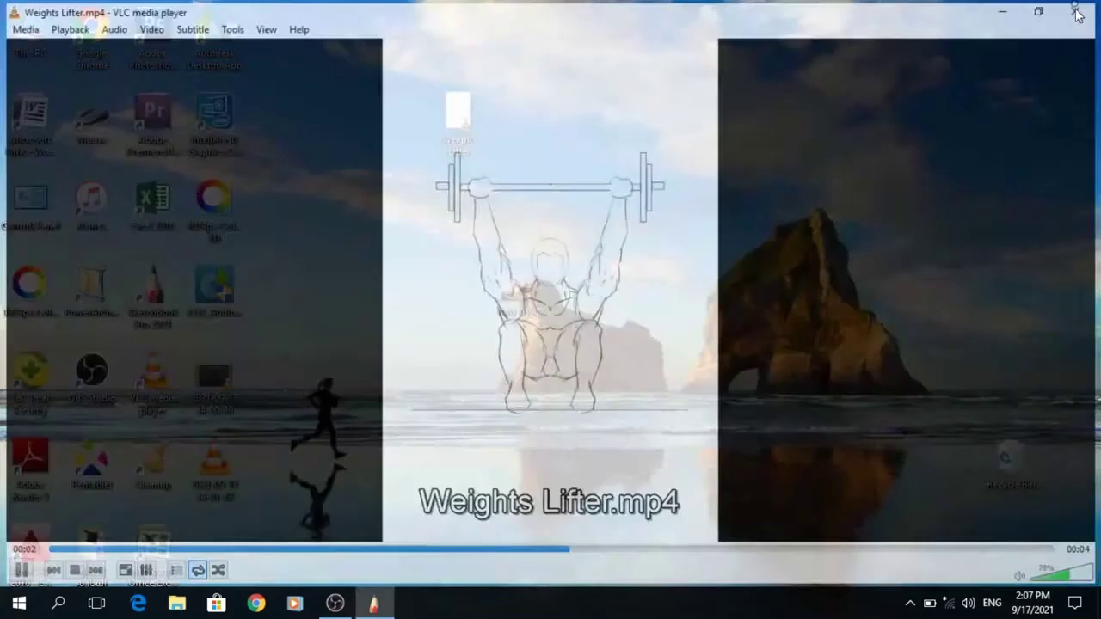
{"action": "left_click", "coordinate": [372, 607]}
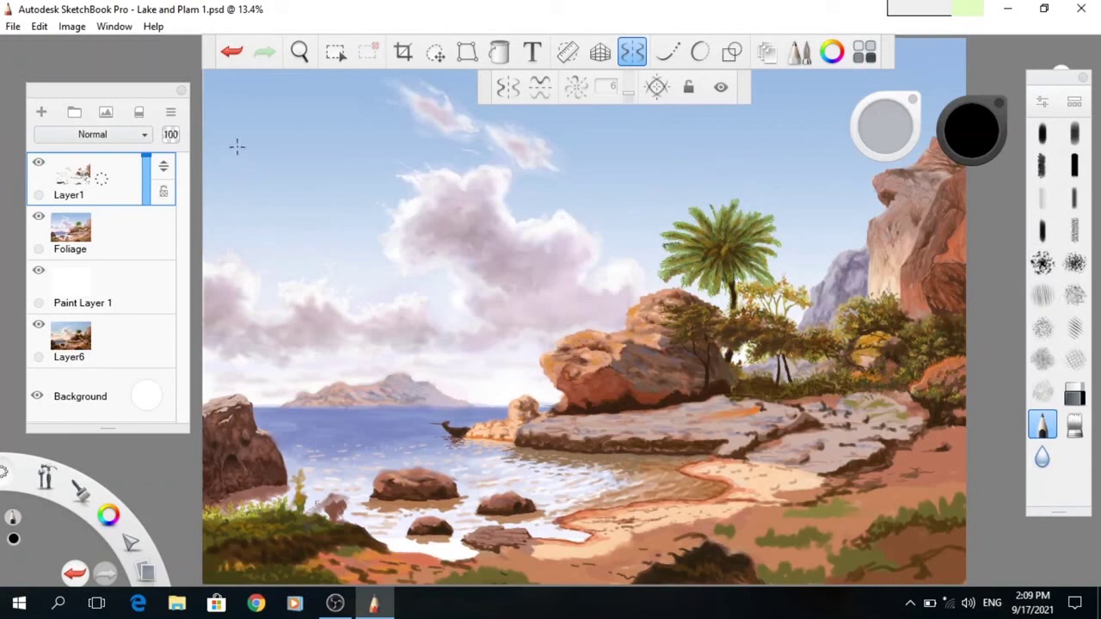
- Look through the Brush Library and set the Pencil brush to size 9.2 and opacity 51%, closing both windows
{"action": "left_click", "coordinate": [1075, 101]}
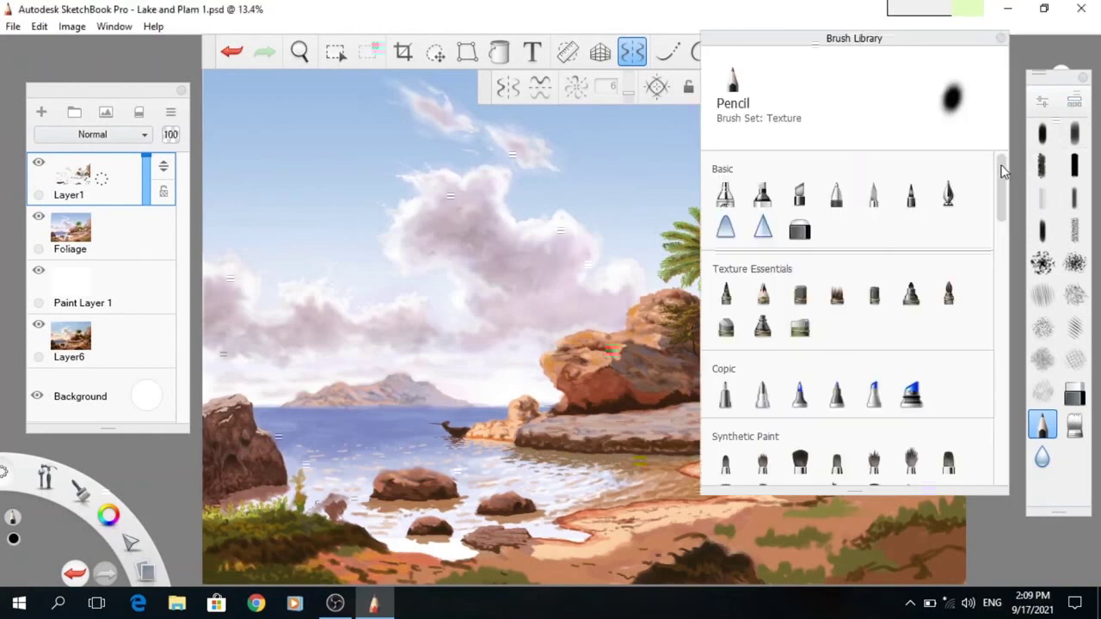
{"action": "mouse_move", "coordinate": [1003, 170]}
{"action": "left_mouse_down"}
{"action": "mouse_move", "coordinate": [977, 415]}
{"action": "mouse_move", "coordinate": [956, 447]}
{"action": "mouse_move", "coordinate": [1004, 438]}
{"action": "mouse_move", "coordinate": [1024, 307]}
{"action": "mouse_move", "coordinate": [1006, 185]}
{"action": "left_mouse_up"}
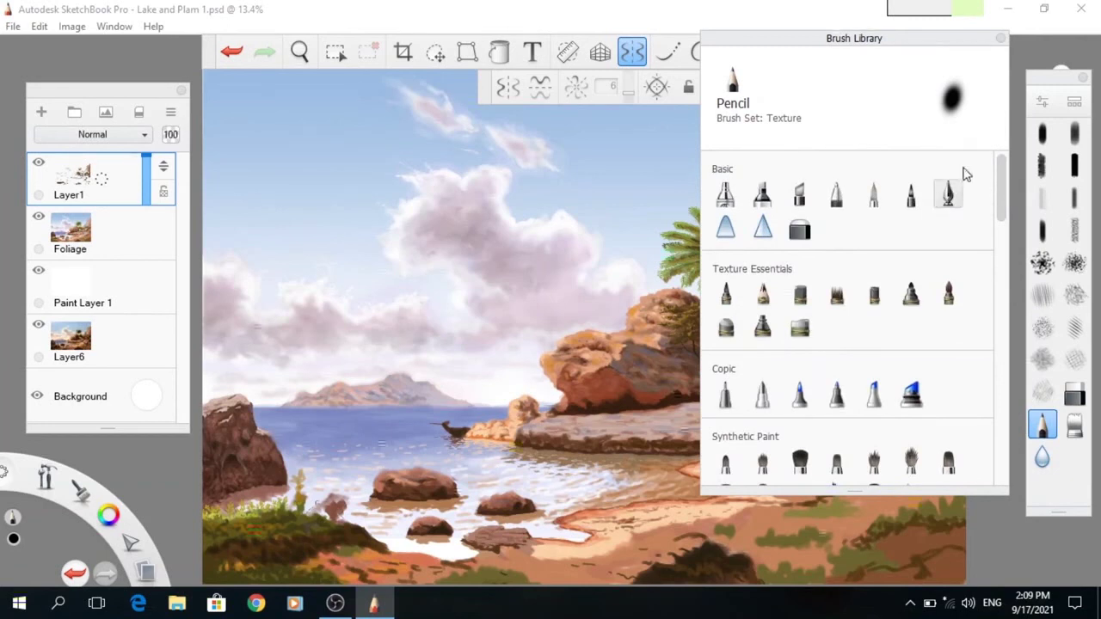
{"action": "left_click", "coordinate": [1042, 101]}
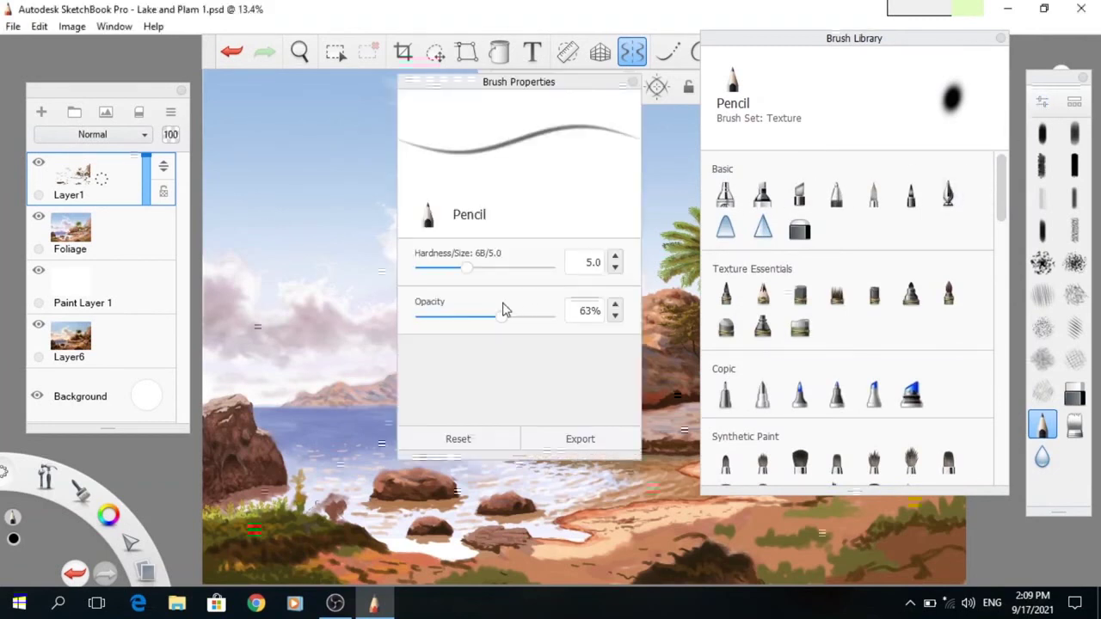
{"action": "mouse_move", "coordinate": [465, 268]}
{"action": "left_mouse_down"}
{"action": "mouse_move", "coordinate": [553, 275]}
{"action": "mouse_move", "coordinate": [507, 276]}
{"action": "left_mouse_up"}
{"action": "mouse_move", "coordinate": [499, 317]}
{"action": "left_mouse_down"}
{"action": "mouse_move", "coordinate": [559, 325]}
{"action": "mouse_move", "coordinate": [445, 332]}
{"action": "mouse_move", "coordinate": [487, 327]}
{"action": "left_mouse_up"}
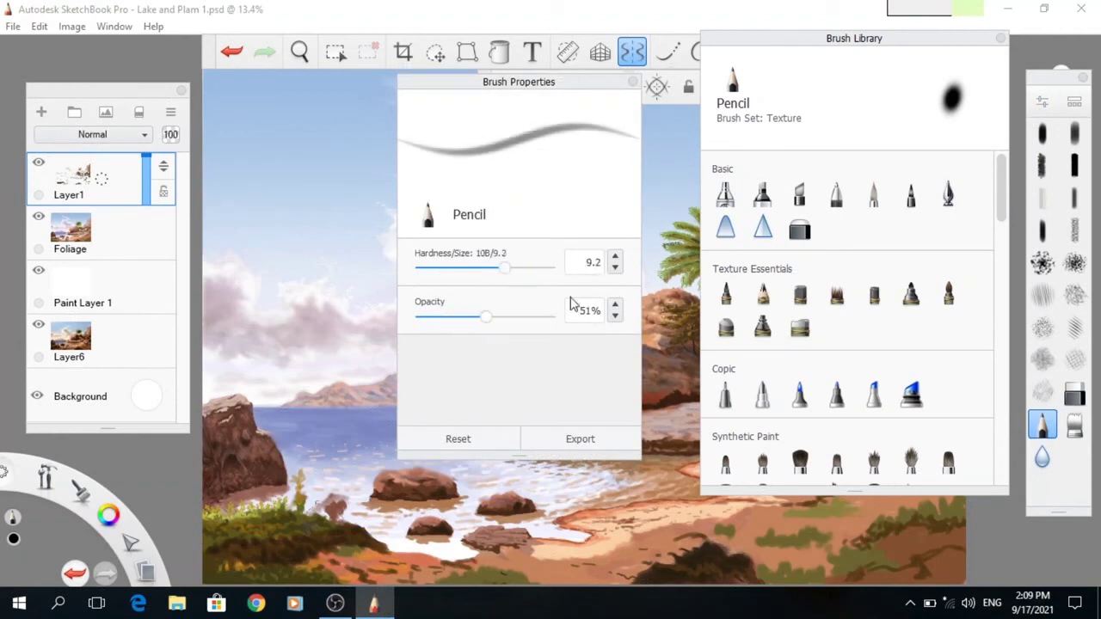
{"action": "left_click", "coordinate": [633, 82]}
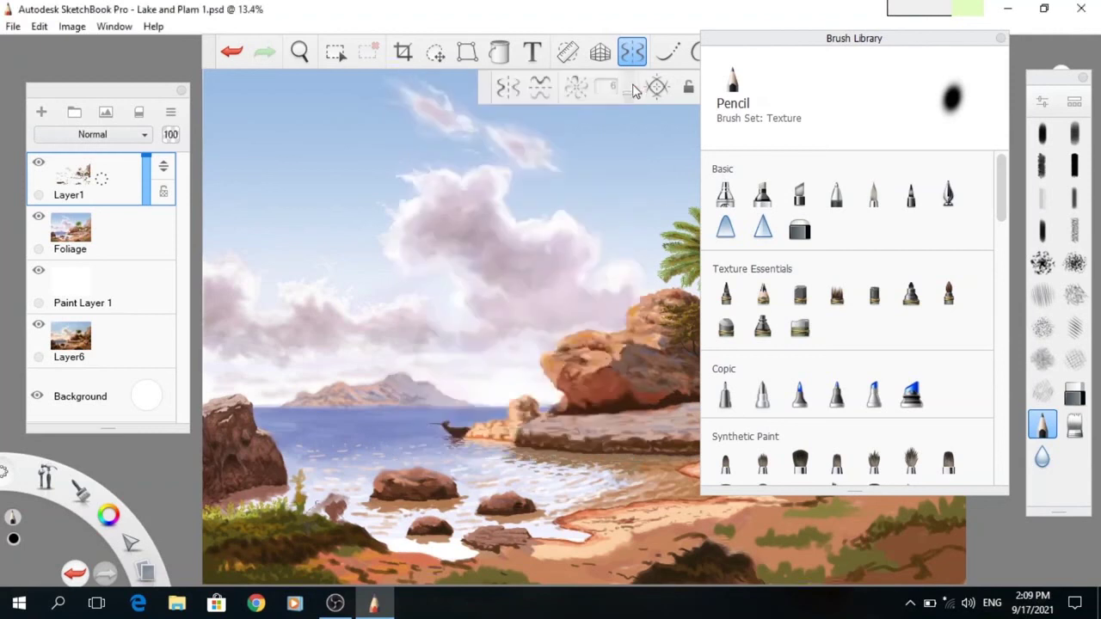
{"action": "left_click", "coordinate": [1001, 38]}
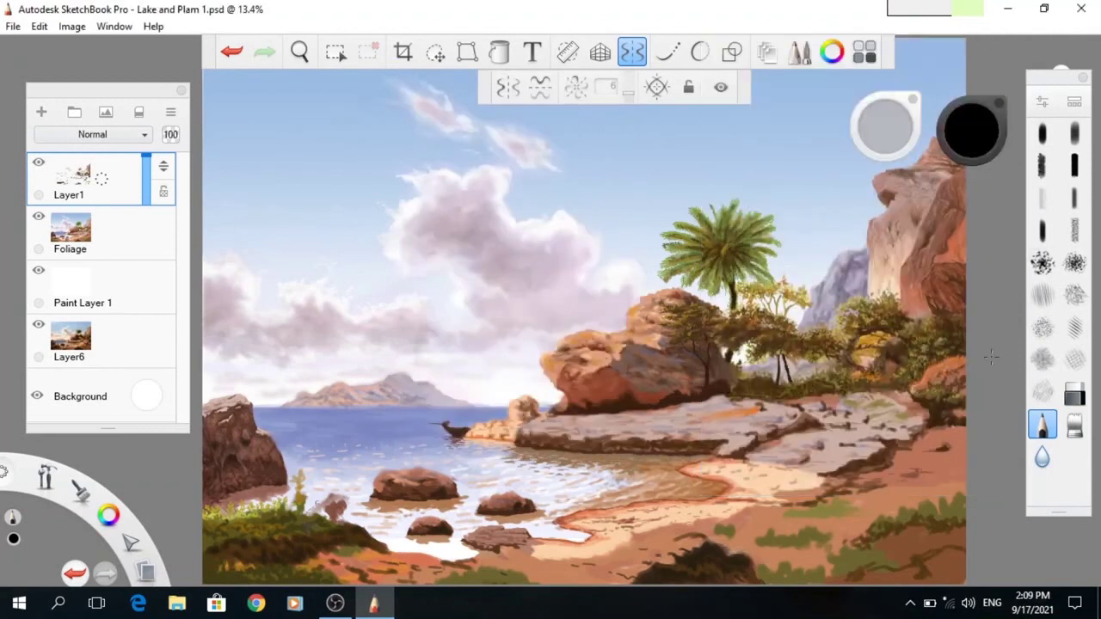